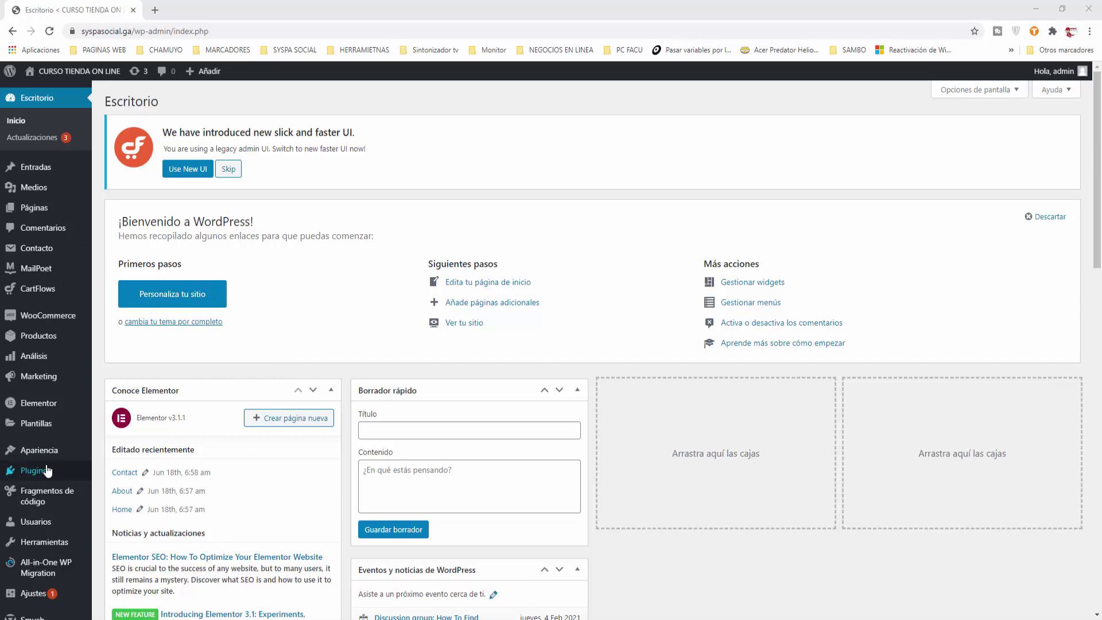
Open the page for adding plugins in a new browser tab and search for "contact form".
mouse_move(43, 470)
right_click(127, 493)
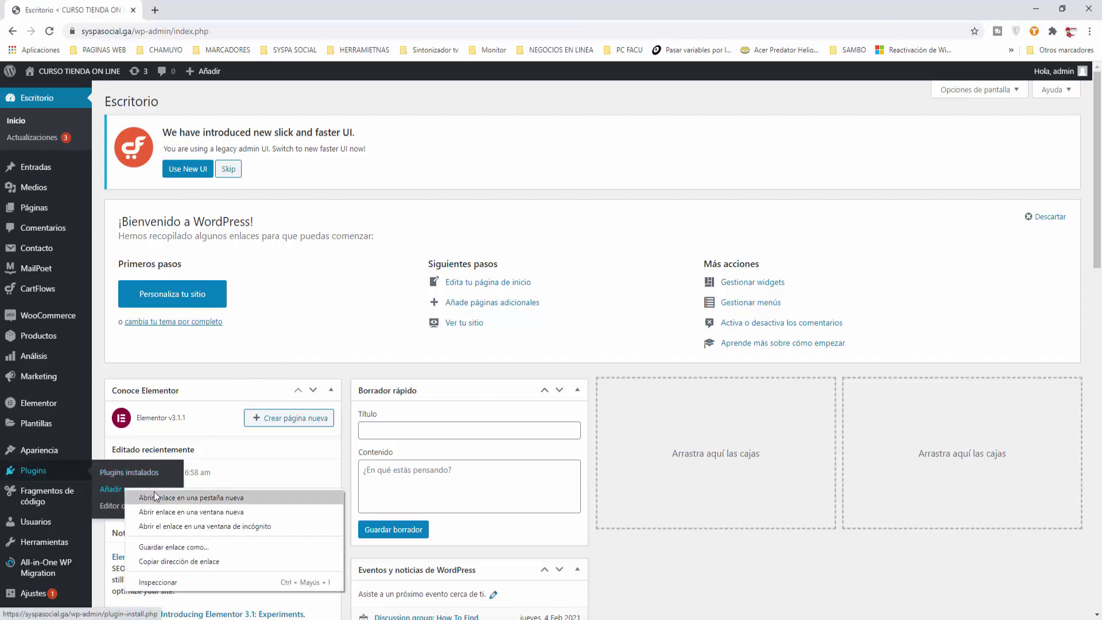
left_click(150, 498)
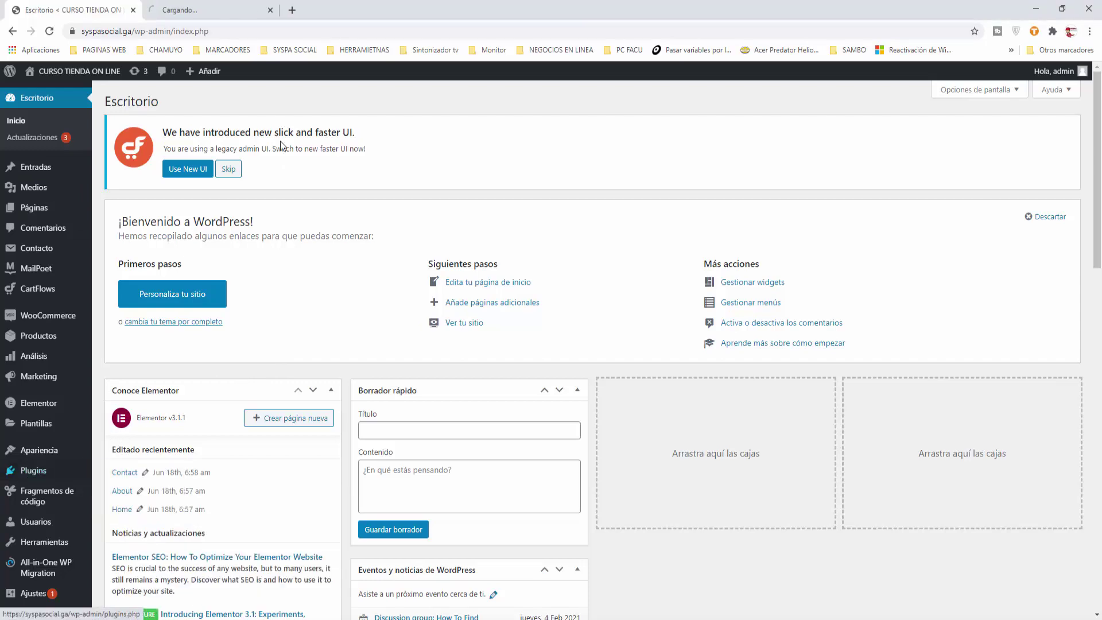
left_click(235, 10)
left_click(936, 138)
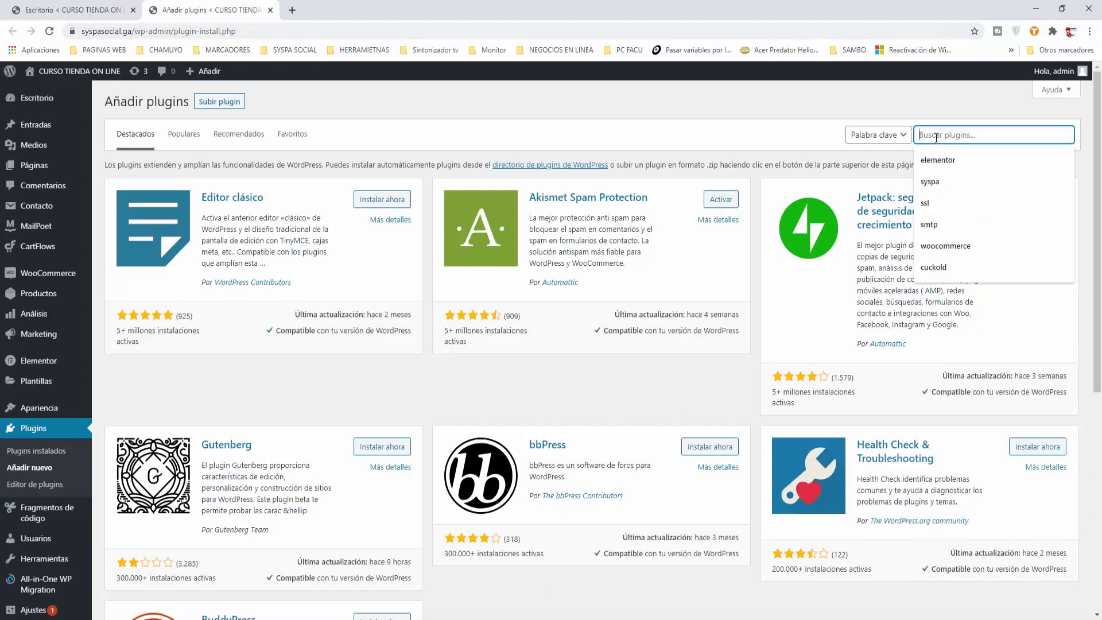
type("contact form")
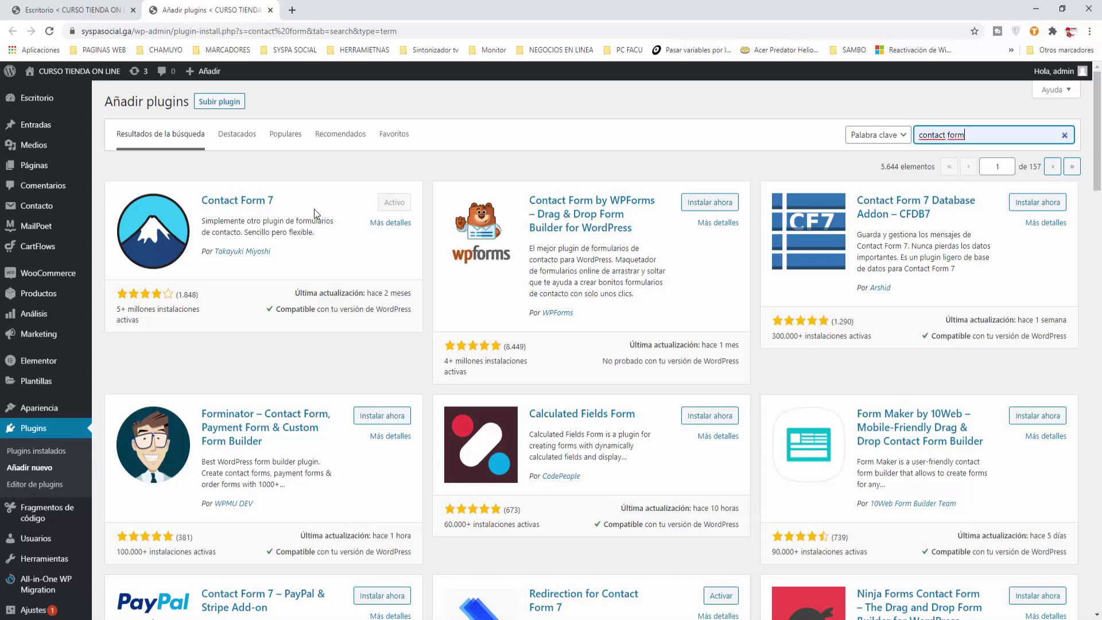
Search the plugin directory for "code snippets", then close the plugin installation tab.
left_click_drag(970, 136, 903, 138)
type("code snippets")
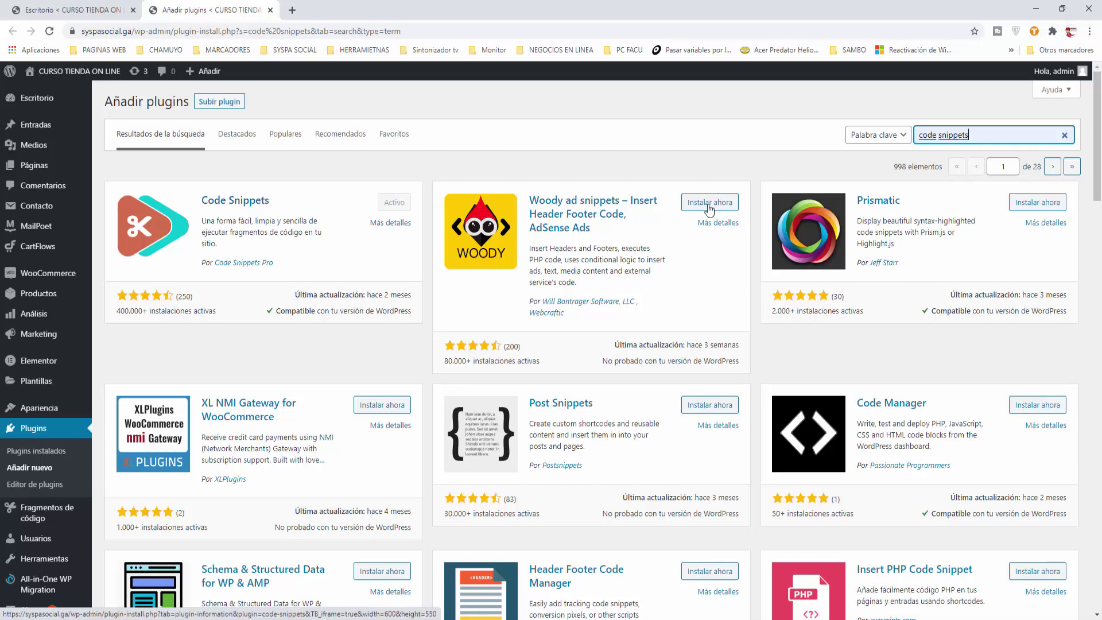
mouse_move(32, 214)
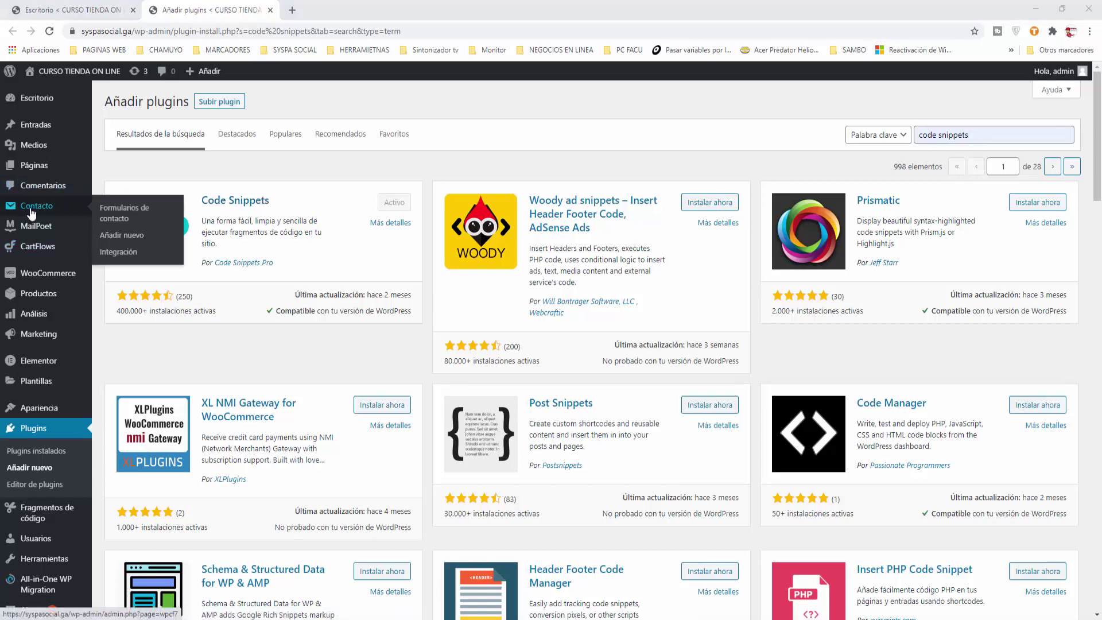
left_click(272, 9)
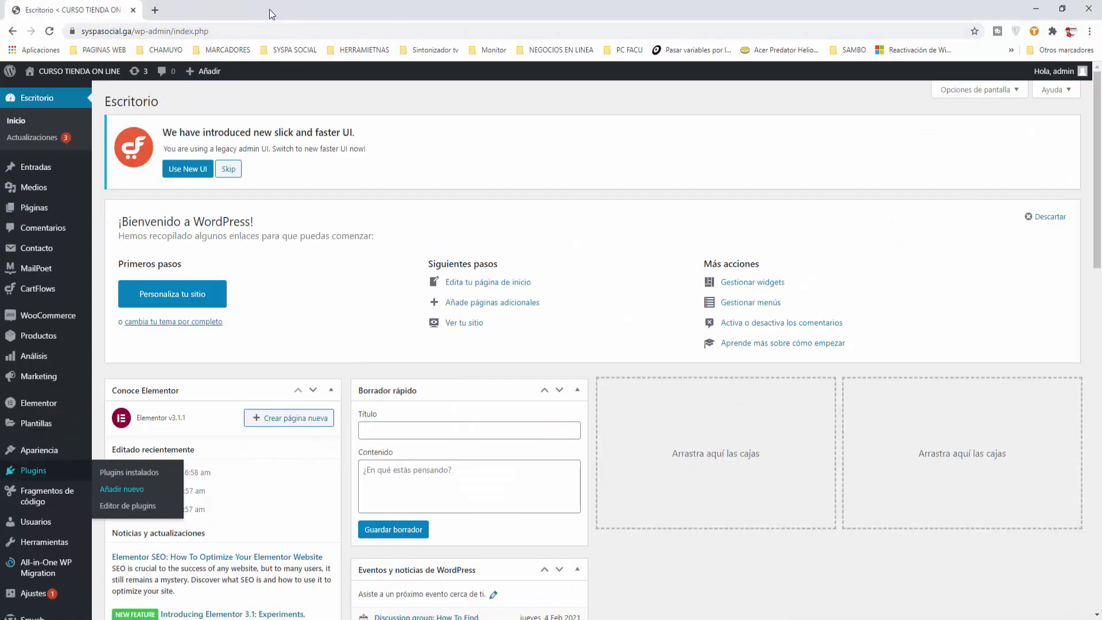
Open the contact forms list and edit "Formulario de contacto 1" in a new browser tab.
left_click(45, 254)
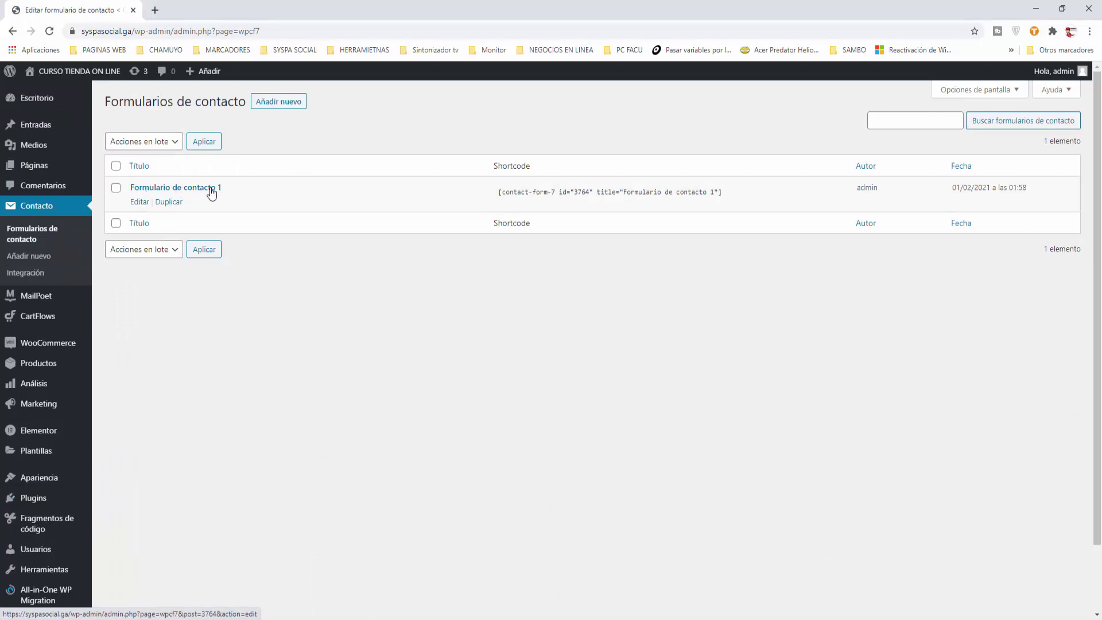
right_click(141, 202)
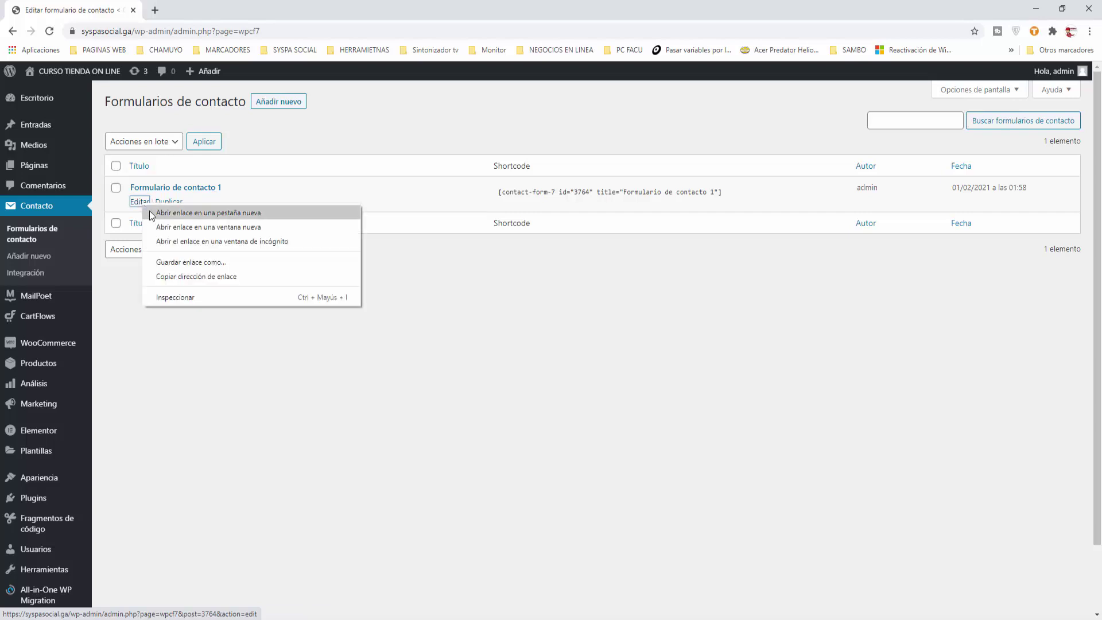
left_click(149, 212)
left_click(195, 10)
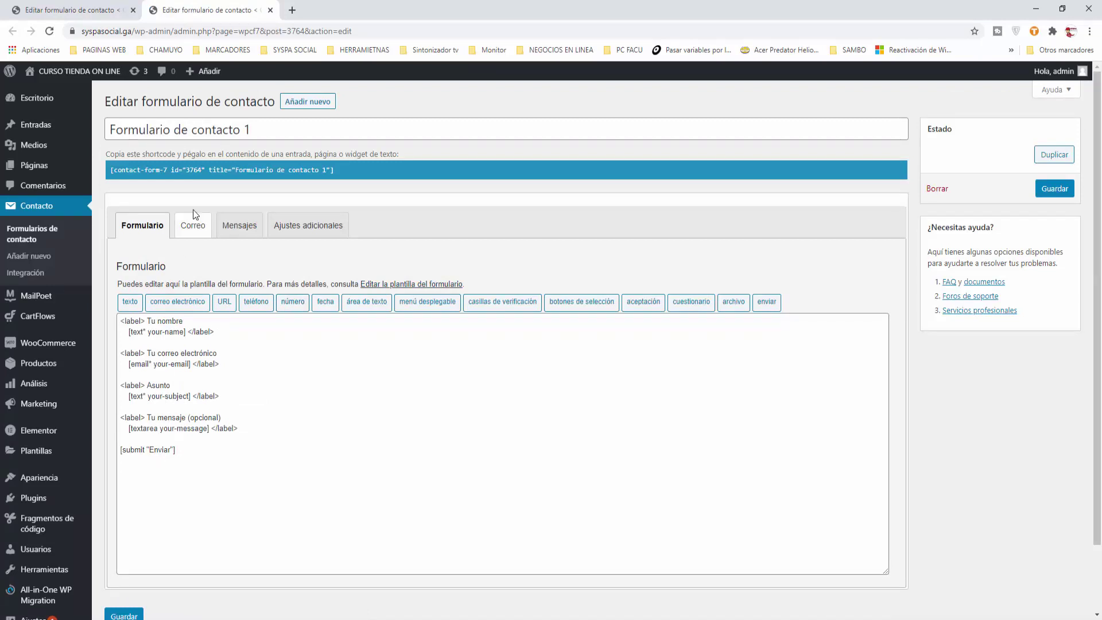
Copy the shortcode of the contact form "Formulario de contacto 1".
left_click(349, 167)
key("ctrl+c")
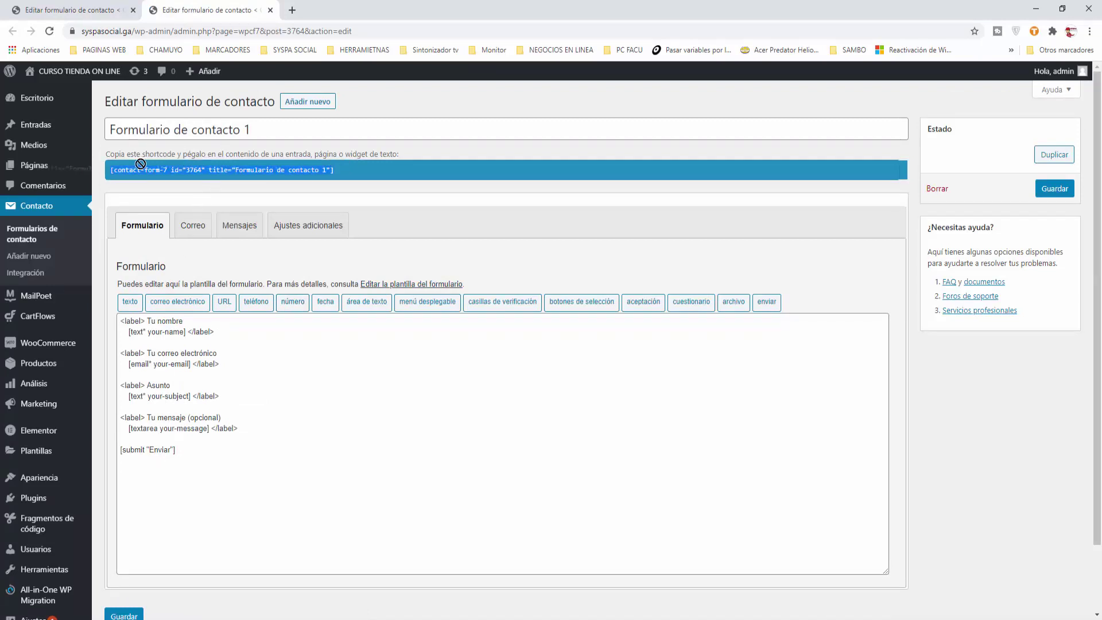
right_click(155, 170)
left_click(175, 181)
Create a new page in a new browser tab and title it "Formulario de Contacto con Acciones".
mouse_move(34, 165)
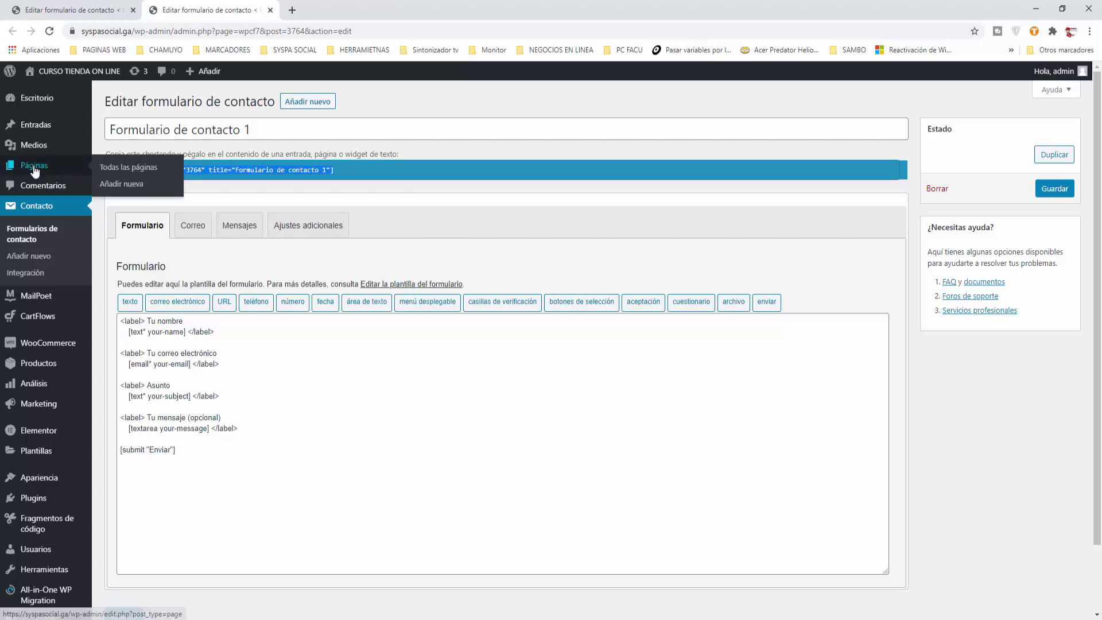
middle_click(121, 184)
left_click(315, 11)
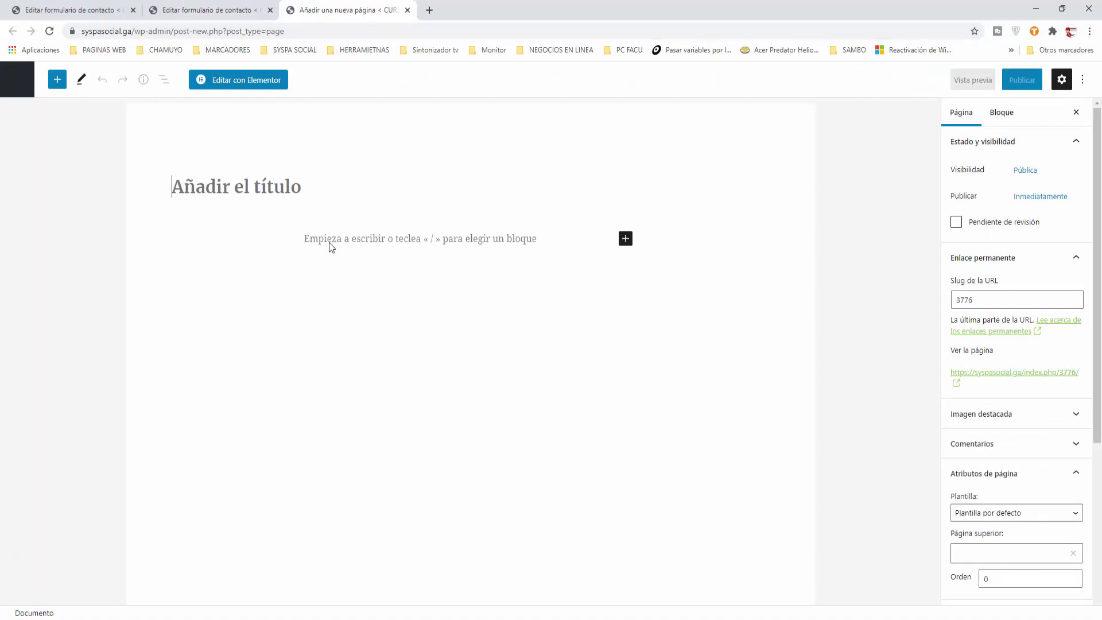
type("Formular")
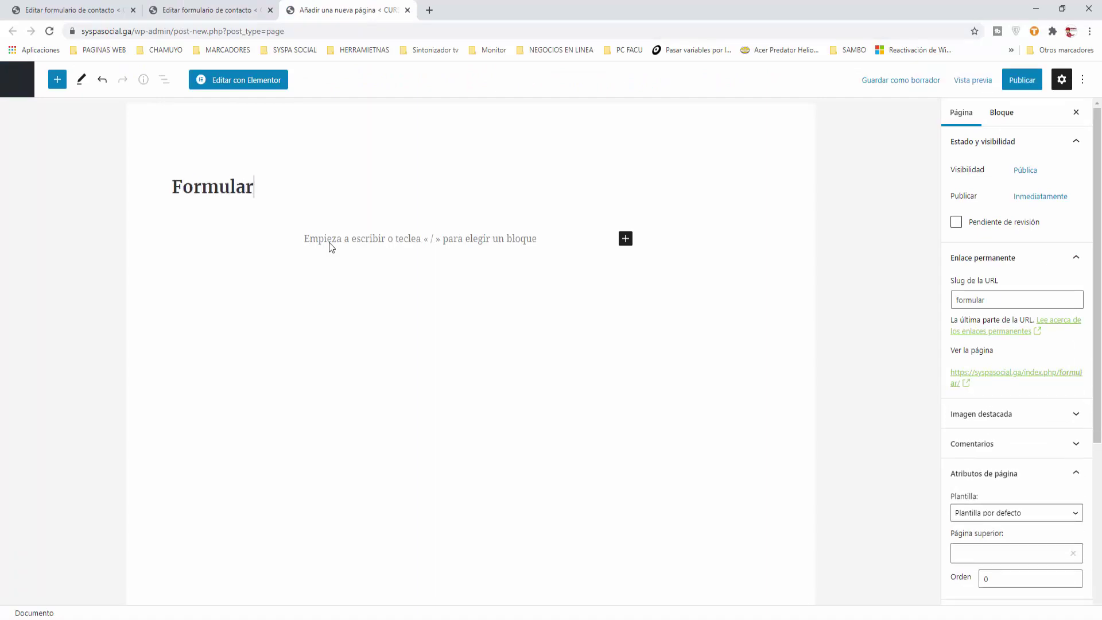
type("io de Contacto")
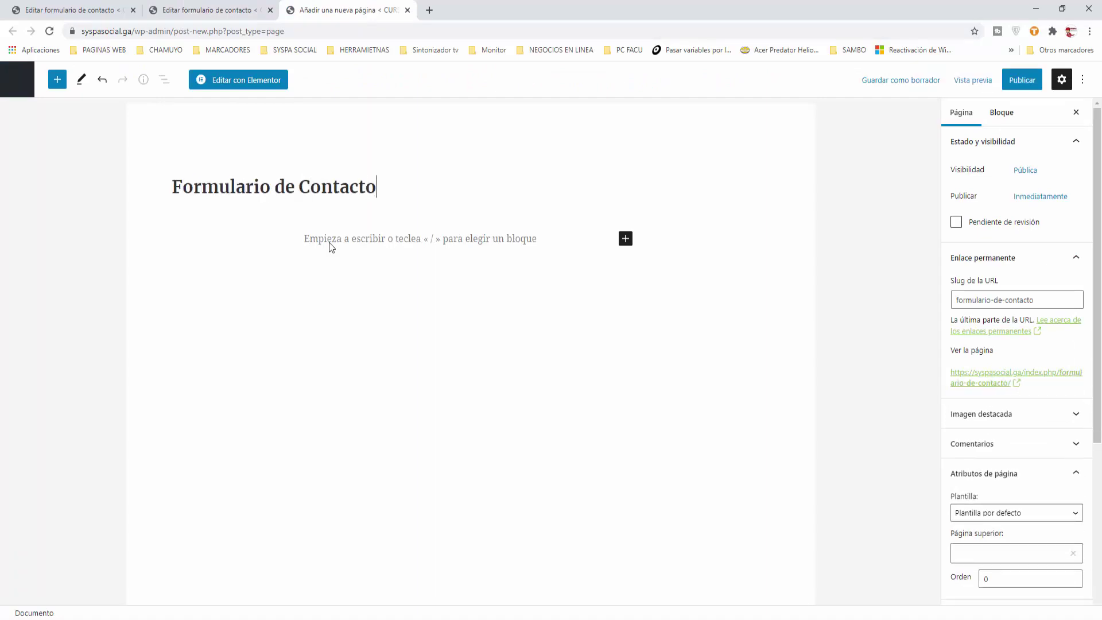
type(" con Acciones")
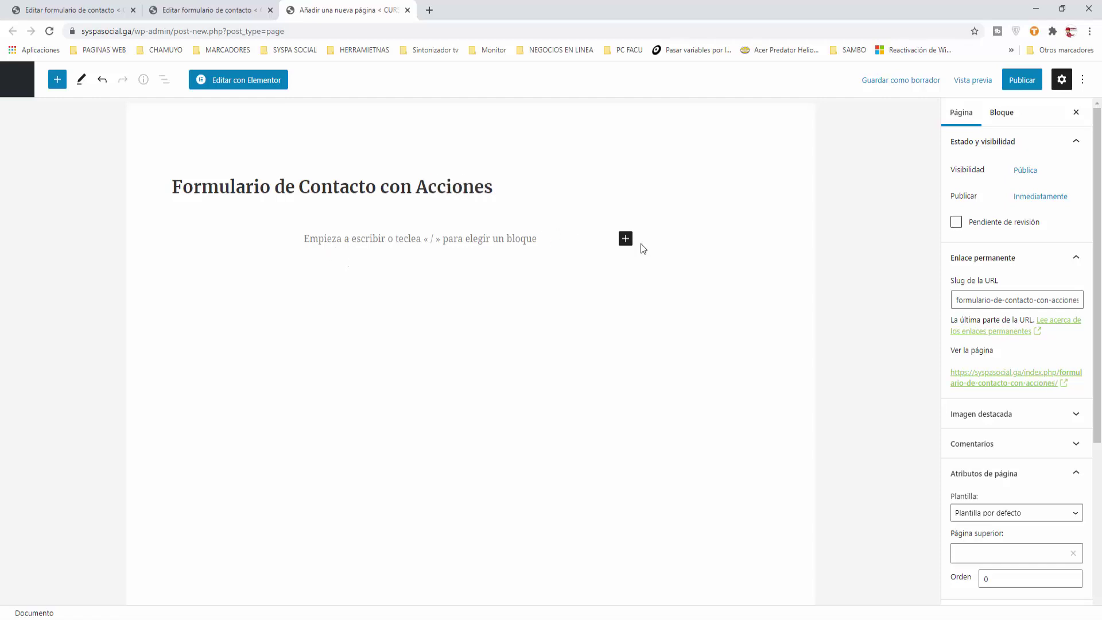
Add a Shortcode block containing the copied contact form shortcode and publish the page.
left_click(626, 239)
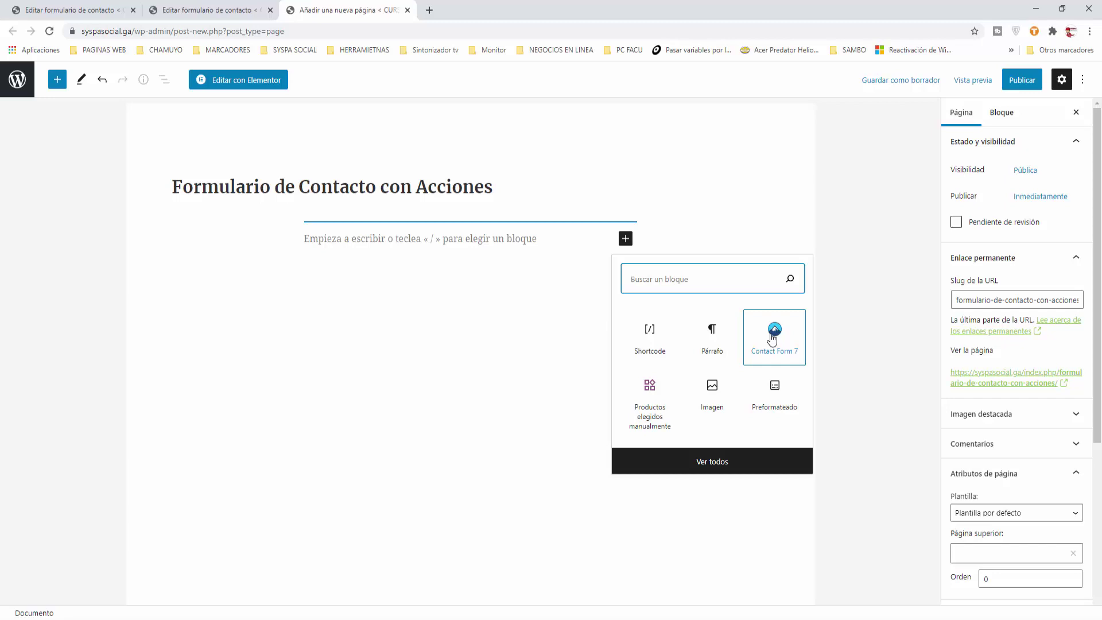
left_click(645, 340)
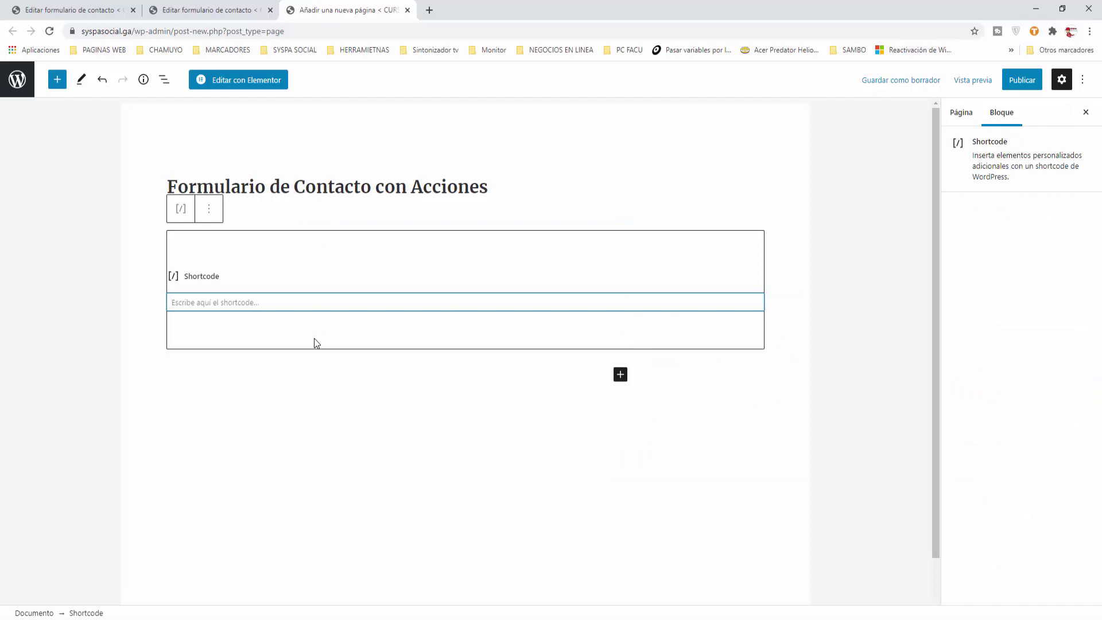
key("ctrl+v")
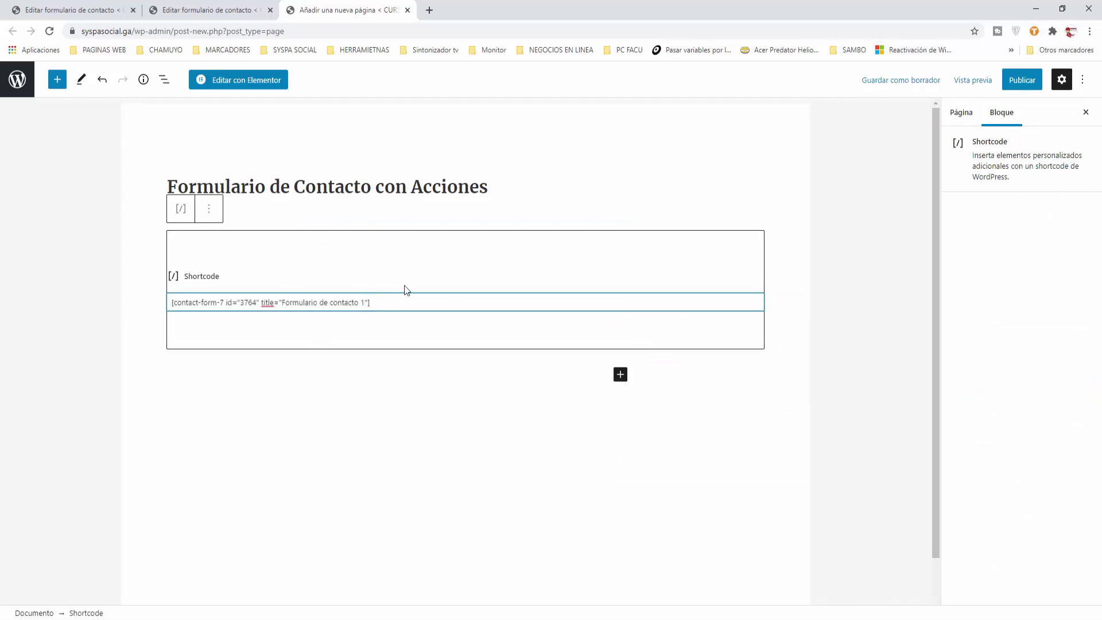
left_click(1025, 80)
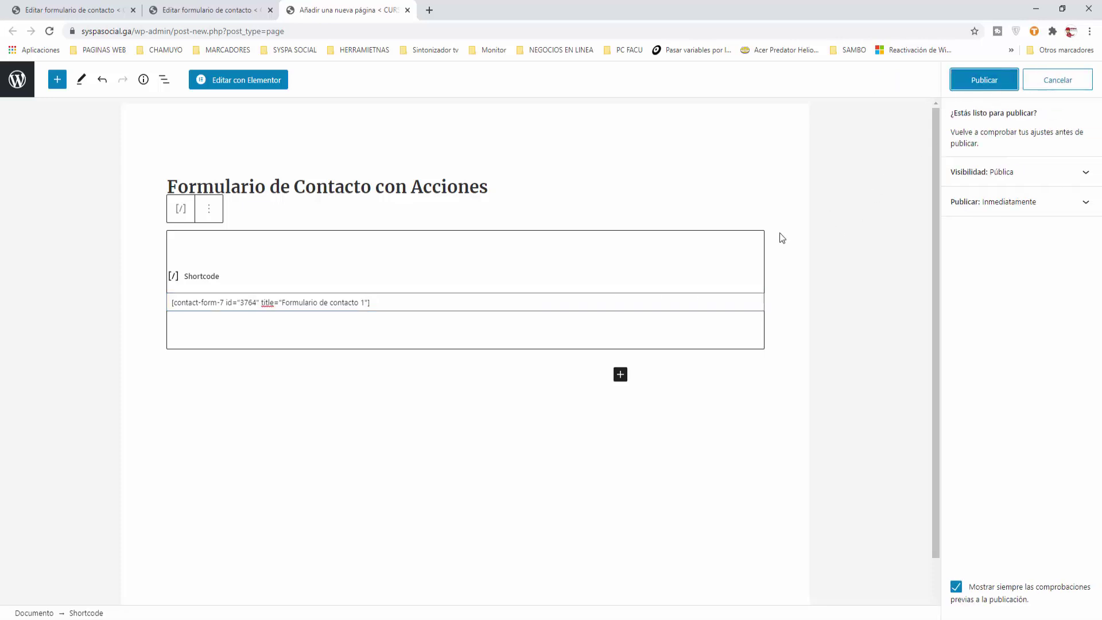
left_click(984, 80)
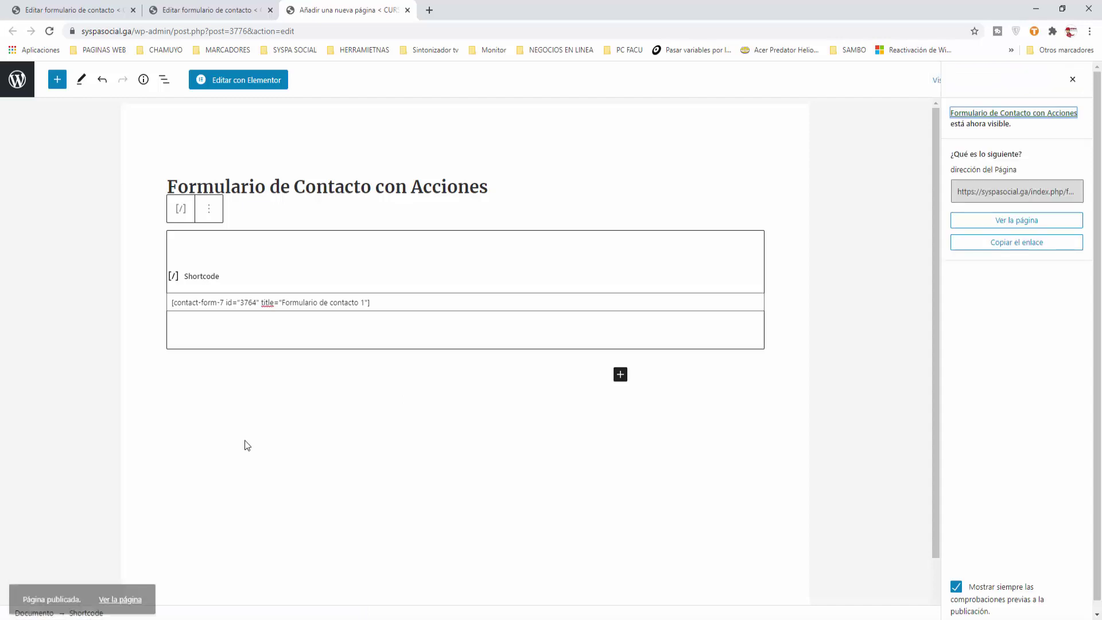
View the published contact form page in a new browser tab and look over its fields.
right_click(131, 581)
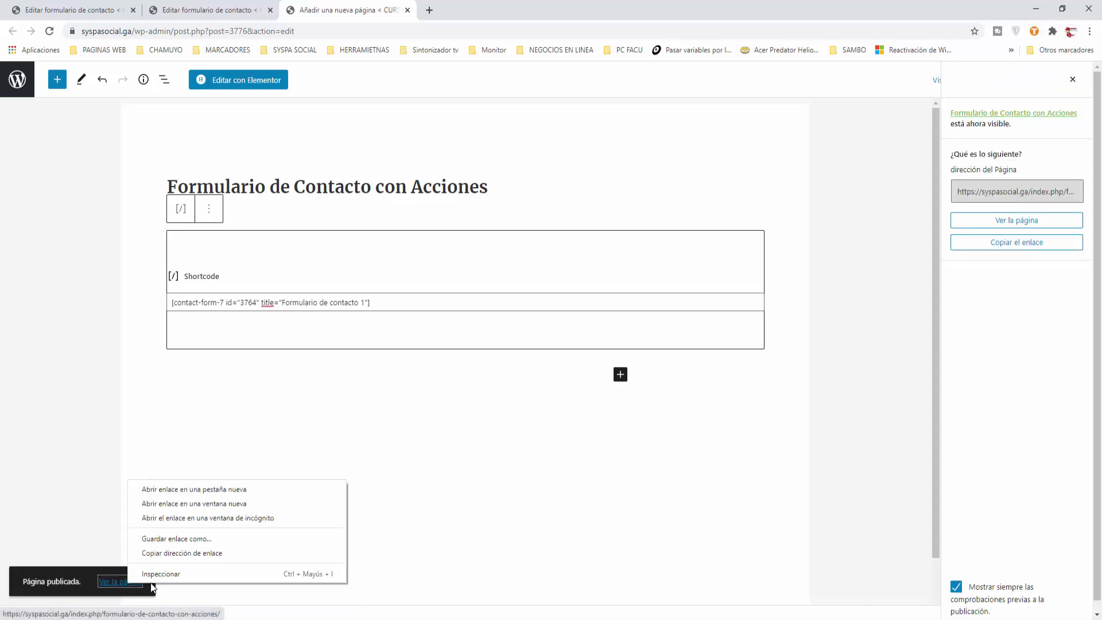
left_click(190, 492)
left_click(477, 10)
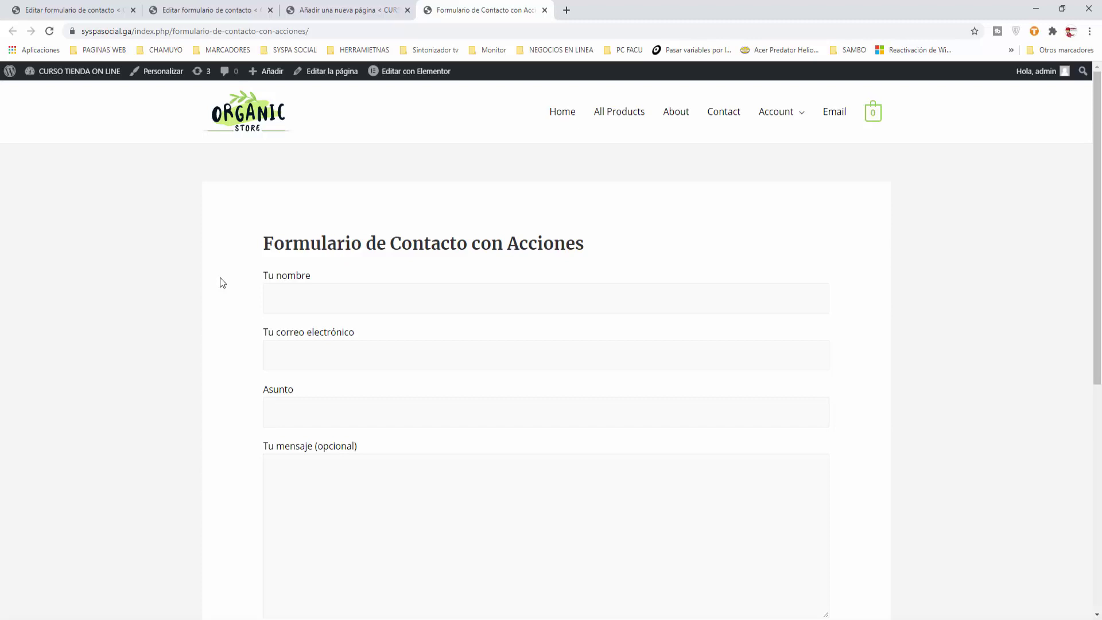
scroll(220, 278, "down", 1)
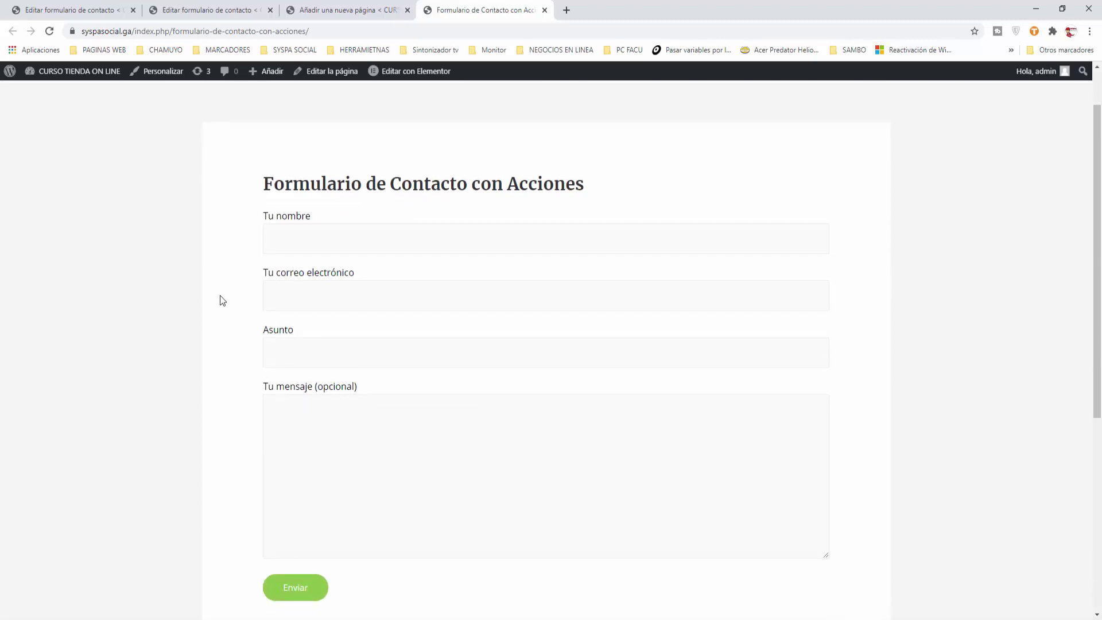
Fill in the form's name field with "aaaaaaa" and enter the contact's e-mail address.
key("Tab")
type("aaaaaaa")
left_click(233, 308)
left_click(283, 294)
left_click(310, 325)
key("Tab")
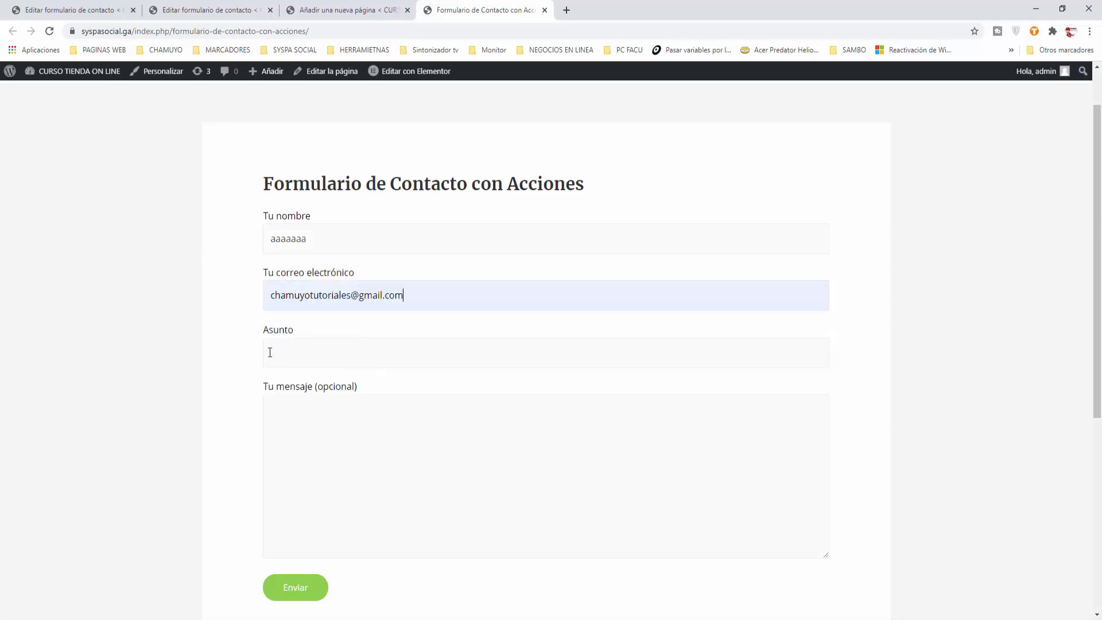
Enter the subject "aaaaaa" and the message "aaaaaaaaaaaaa", send the form and check the response.
type("aaaaaa")
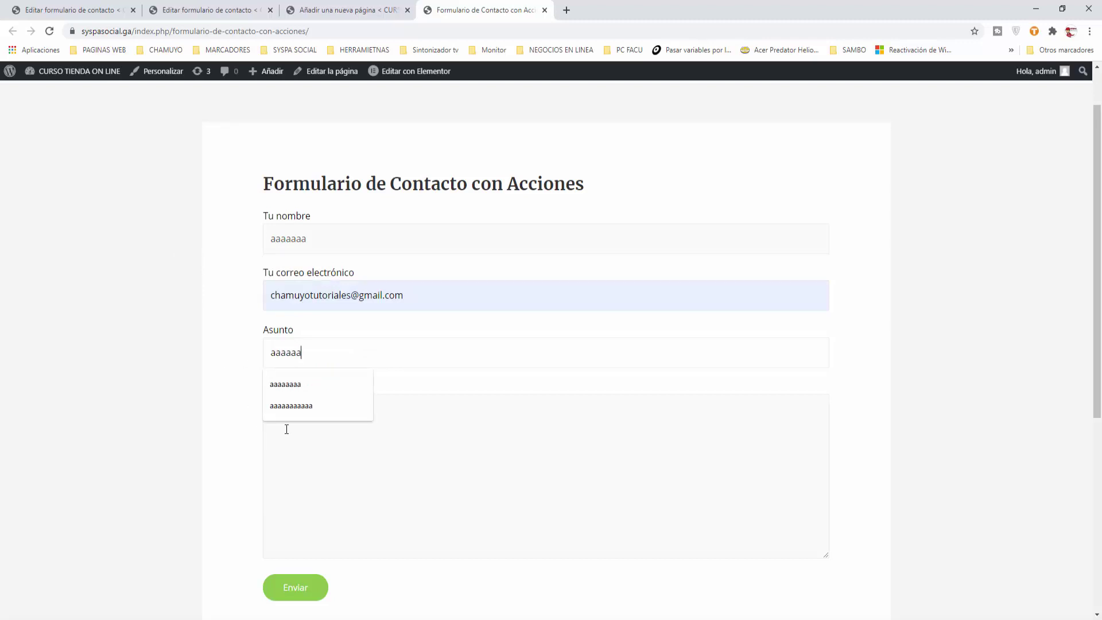
left_click(287, 429)
type("aaaaaaaaaaaaa")
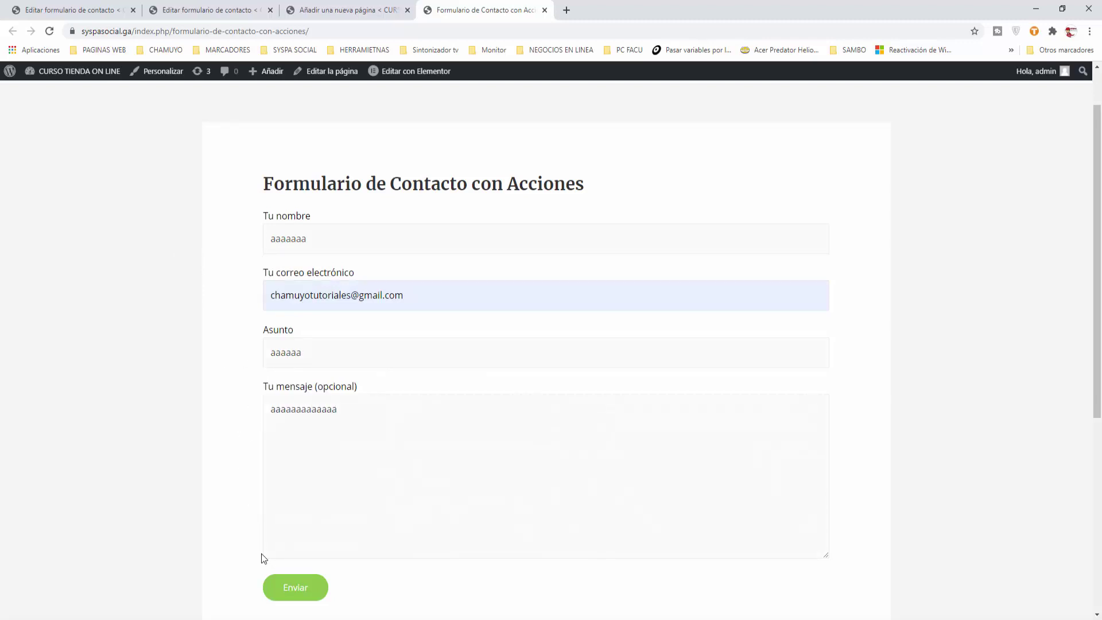
left_click(288, 591)
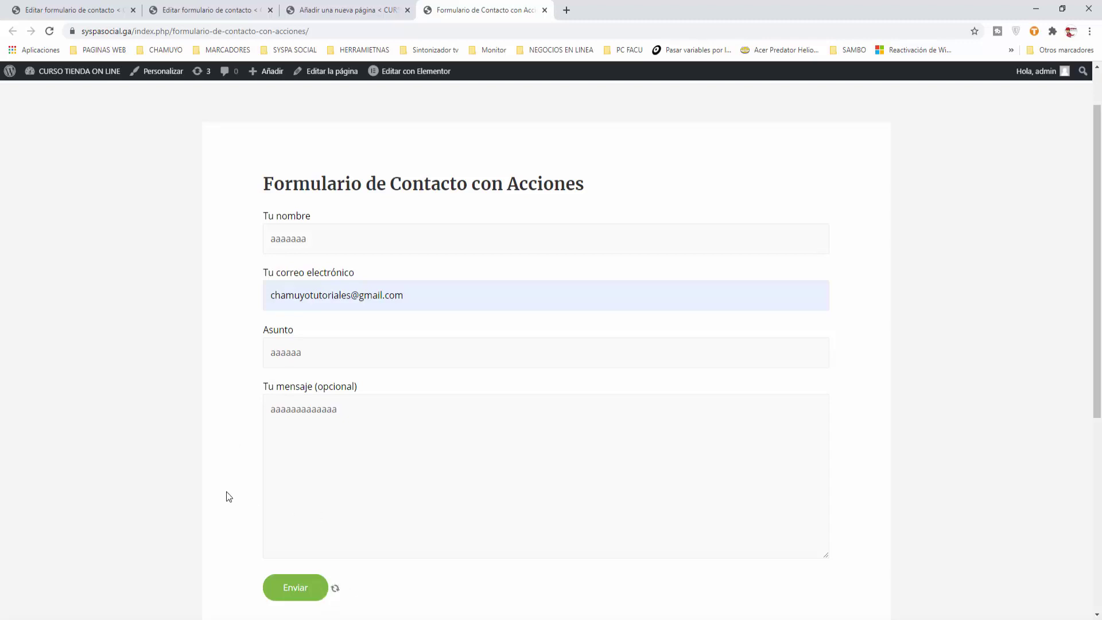
scroll(226, 492, "down", 2)
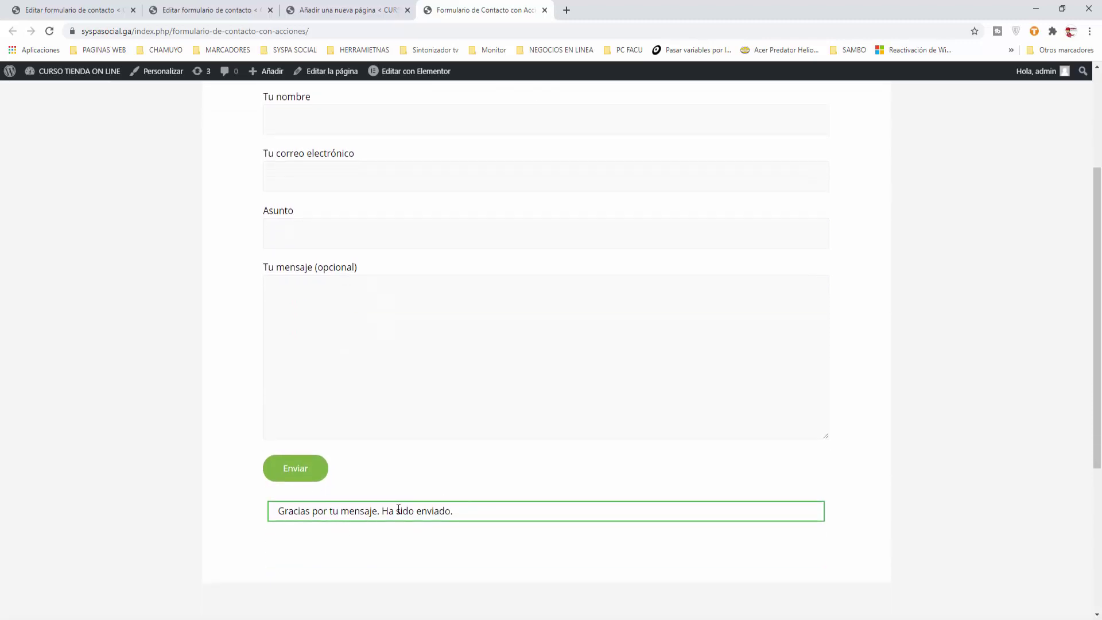
scroll(398, 509, "up", 3)
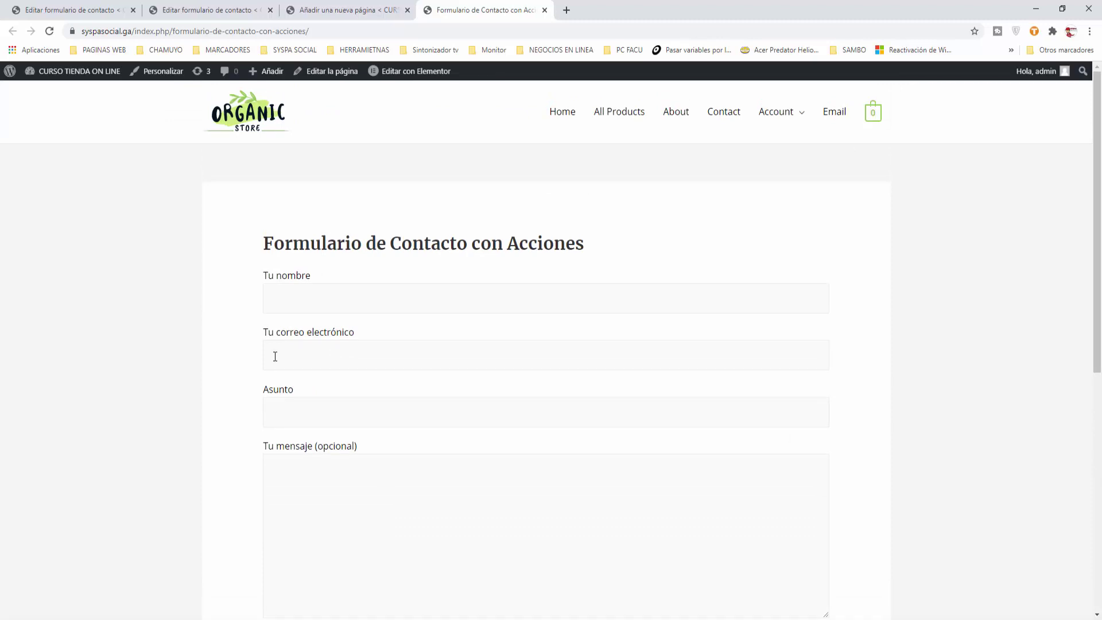
Return to the site administration, open the code snippets list and start adding a new snippet.
left_click(200, 11)
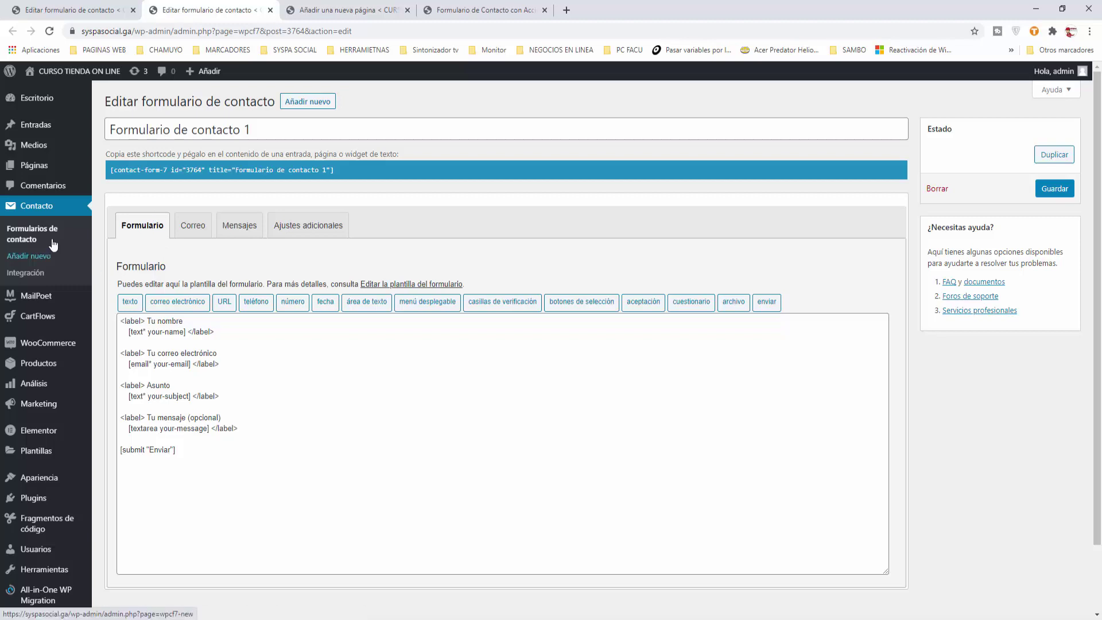
left_click(31, 233)
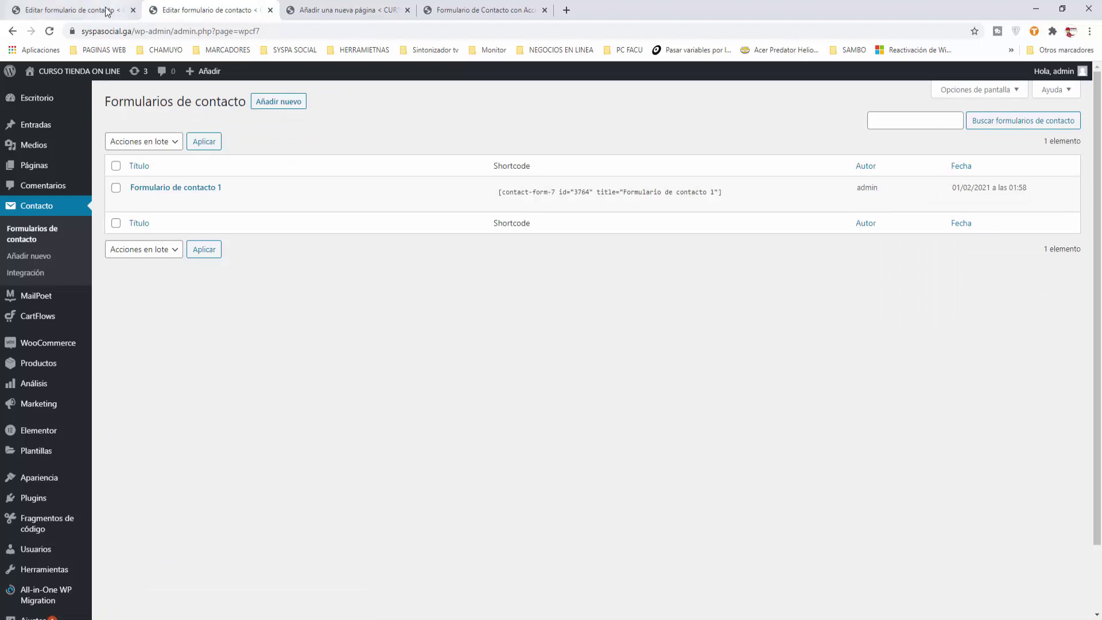
left_click(75, 9)
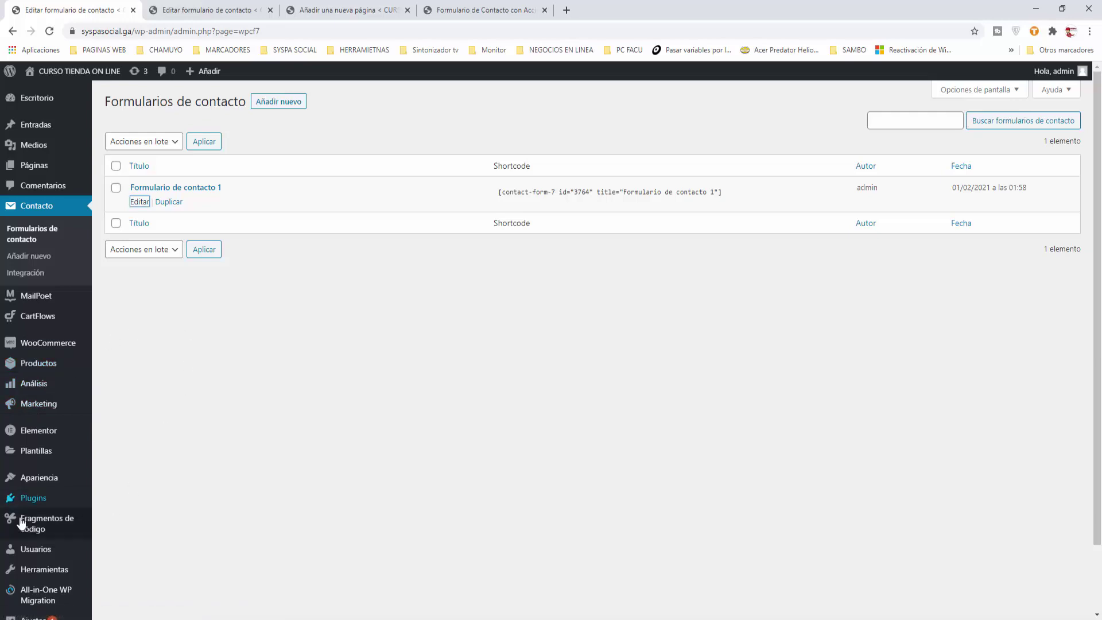
left_click(44, 524)
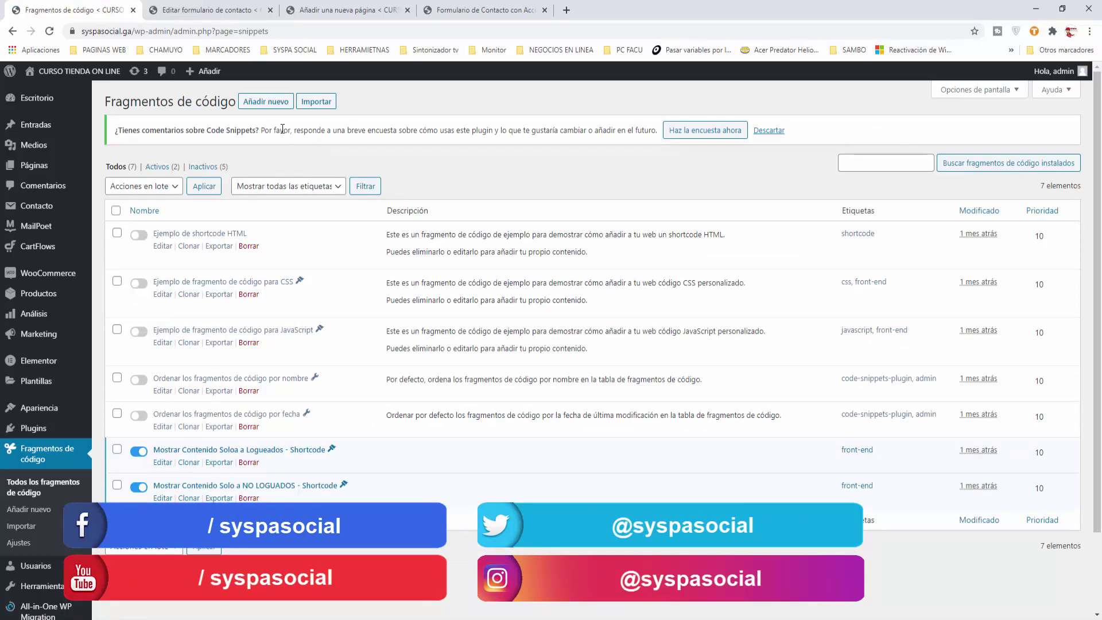
left_click(315, 210)
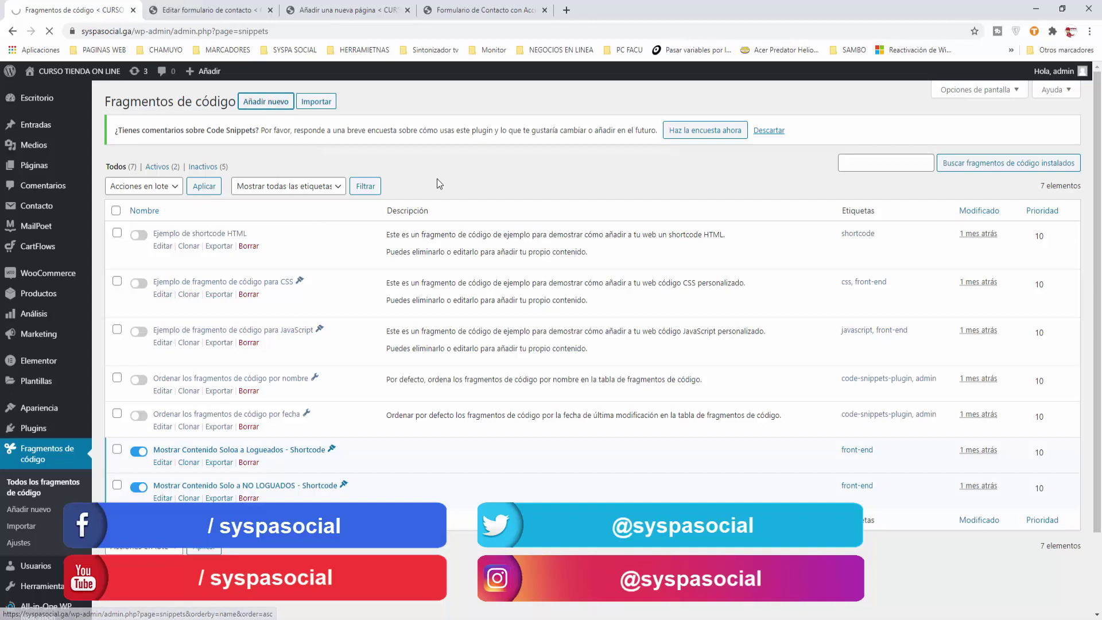
Title the new code snippet "Accion en formularios".
left_click(272, 123)
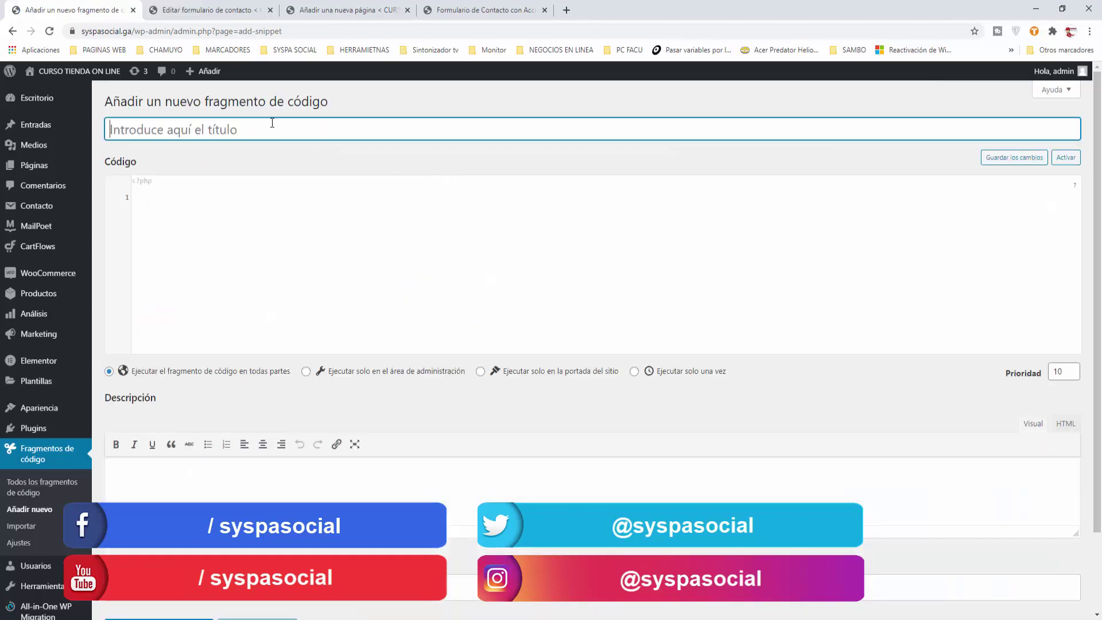
type("Acc")
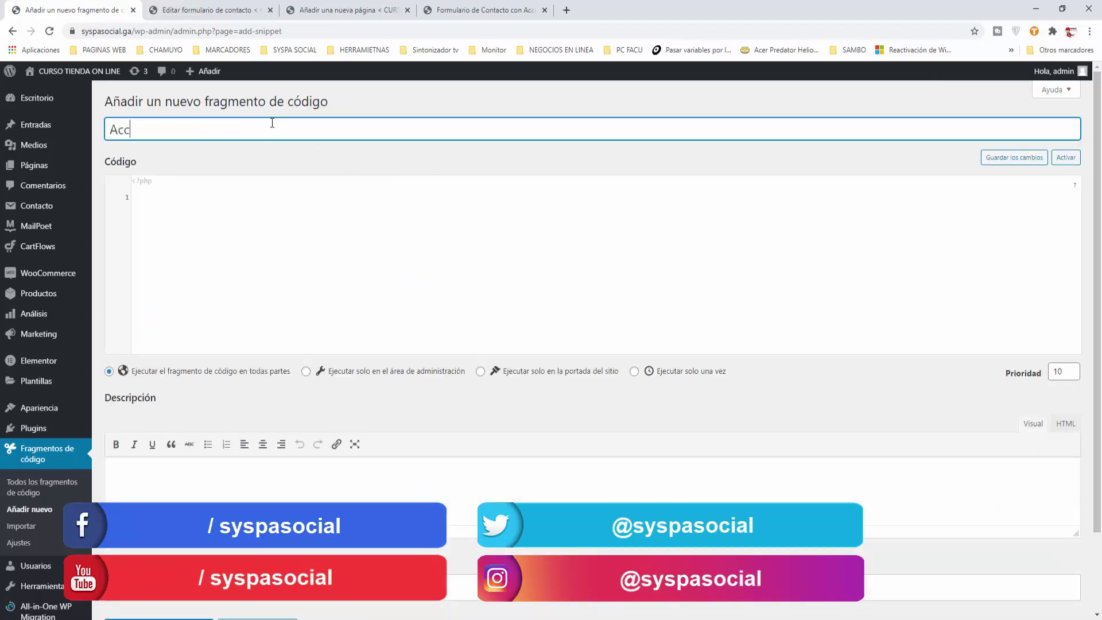
type("ion en formularios")
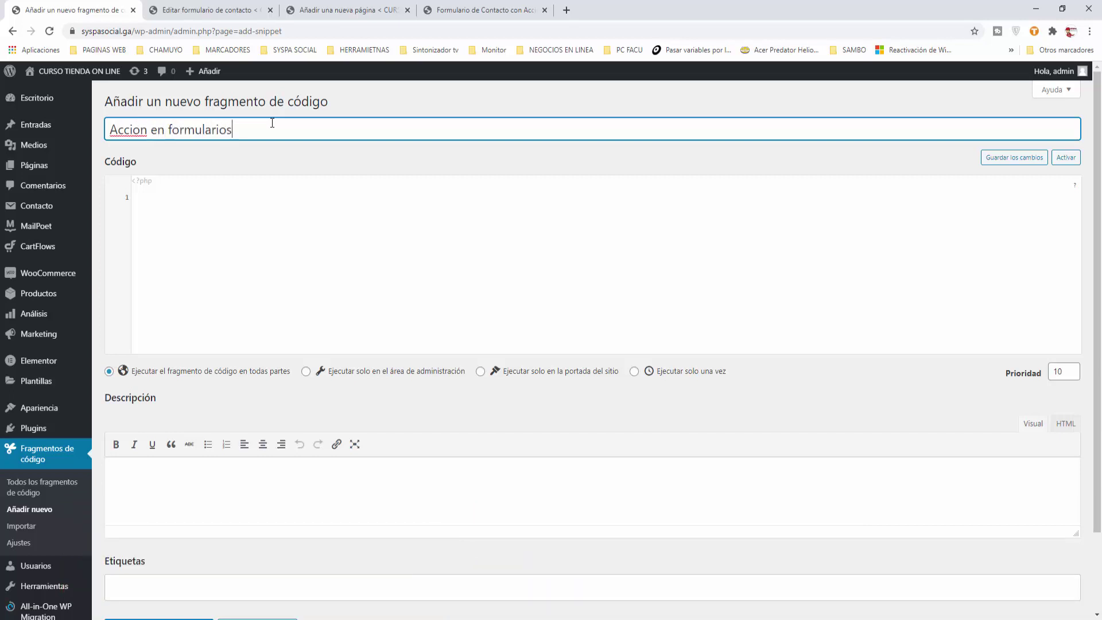
Insert snippet code hooking redirect_cf7 to wp_footer, with a script whose wpcf7submit listener reads event.detail.inputs and alerts inputs[0].value.
left_click(211, 197)
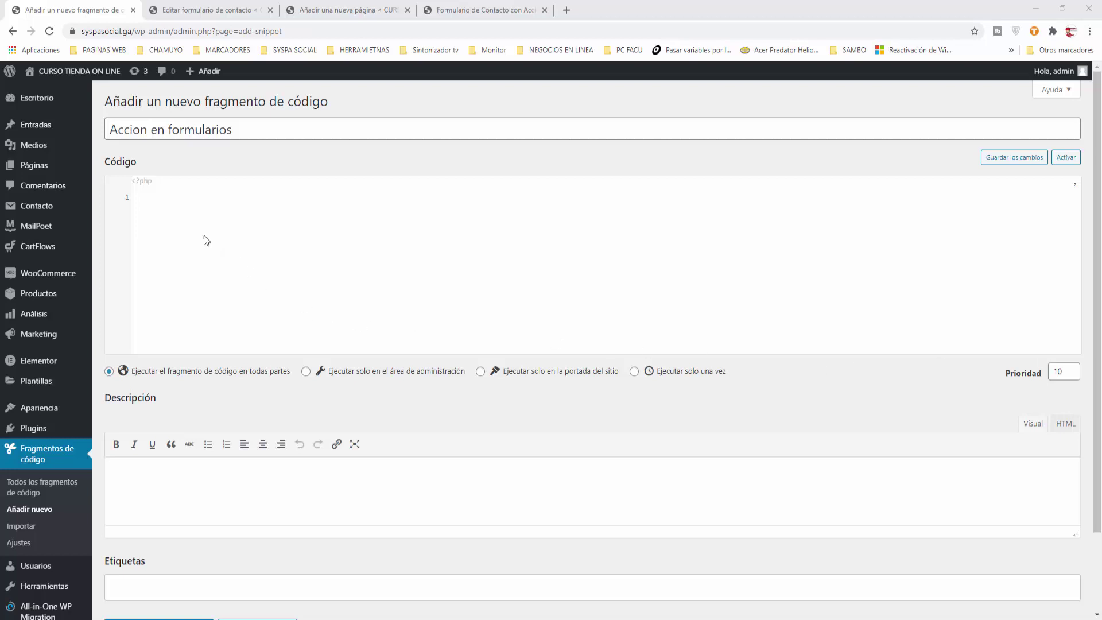
left_click(161, 199)
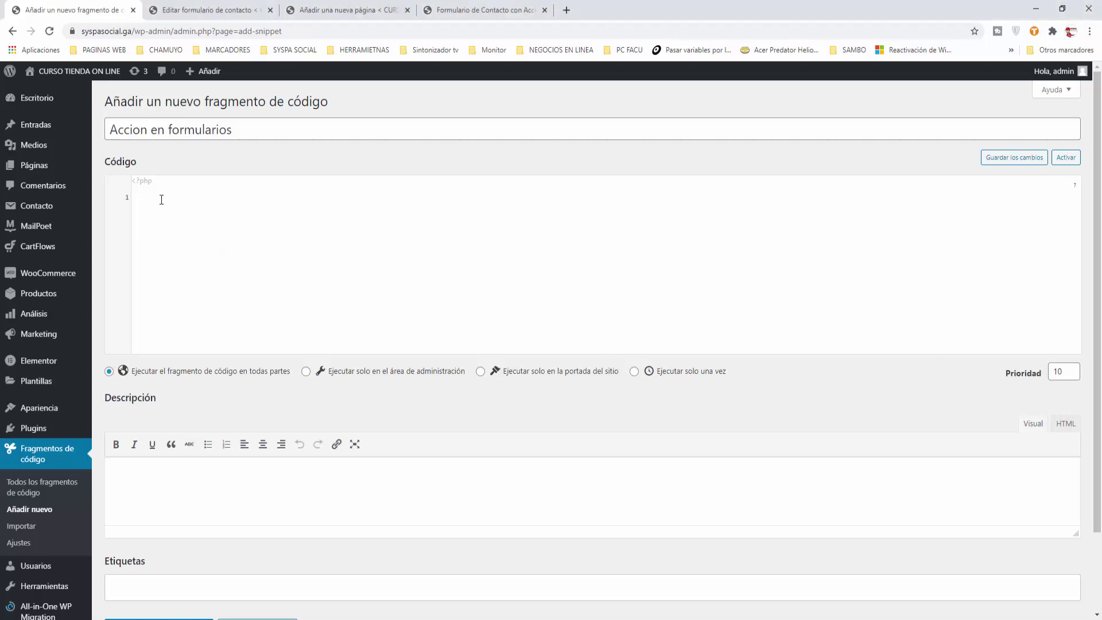
type("add_action( 'wp_footer', 'redirect_cf7' );  function redirect_cf7() { ?> <script type=\"text/javascript\">    document.addEventListener( 'wpcf7submit', function( event ) {   var inputs = event.detail.inputs;     alert( inputs[0].value );  }, false );    </script> <?php }")
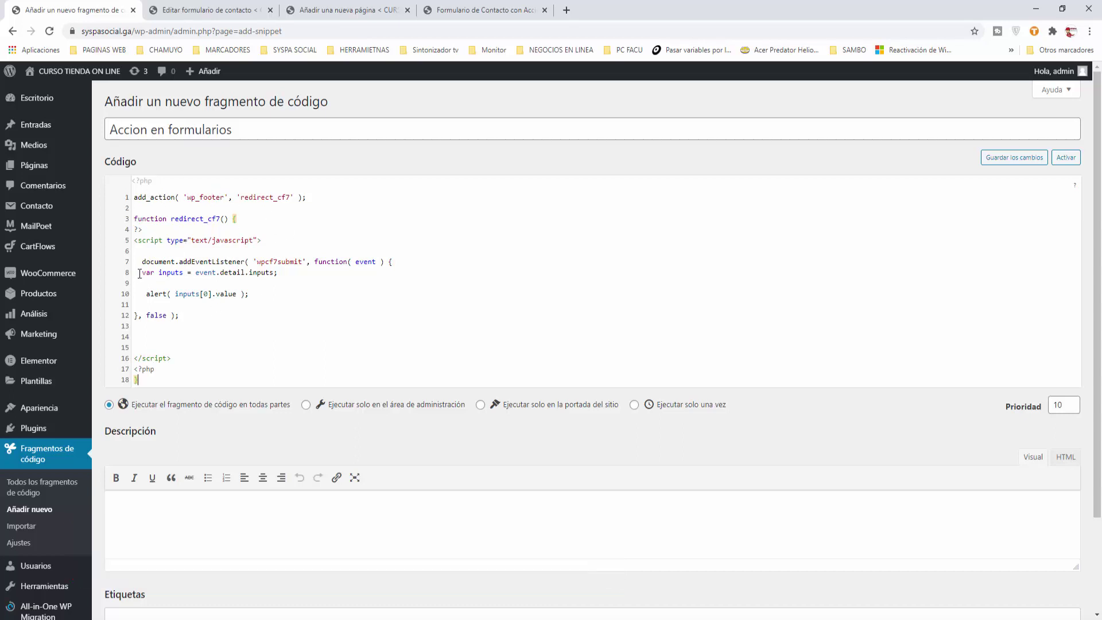
Examine the alert( inputs[0].value ) line inside the wpcf7submit event listener.
left_click_drag(143, 296, 259, 293)
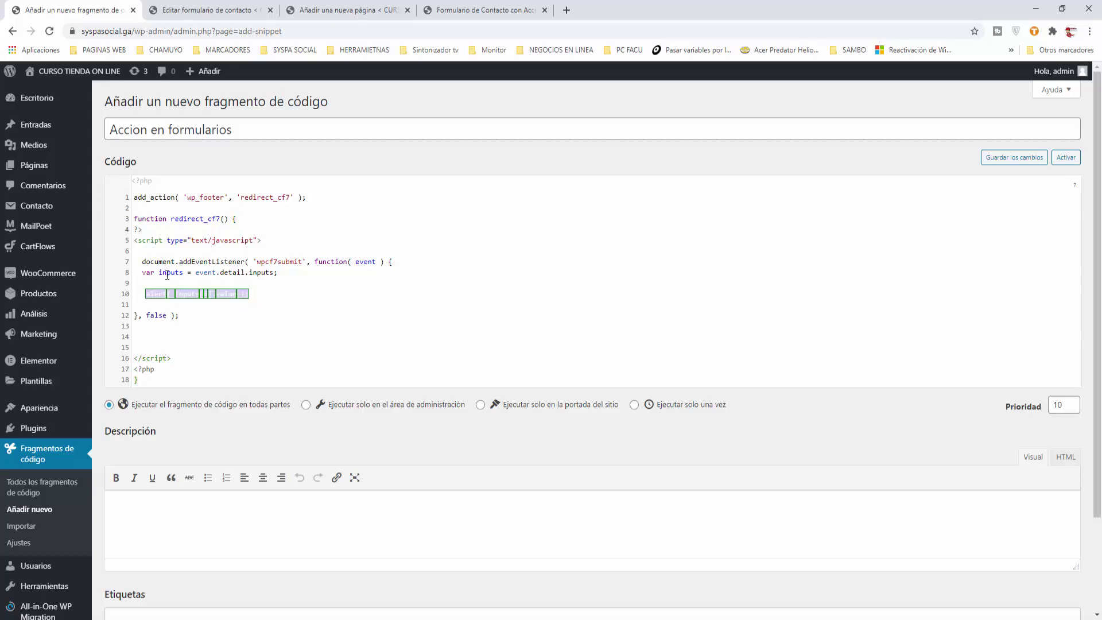
left_click(308, 290)
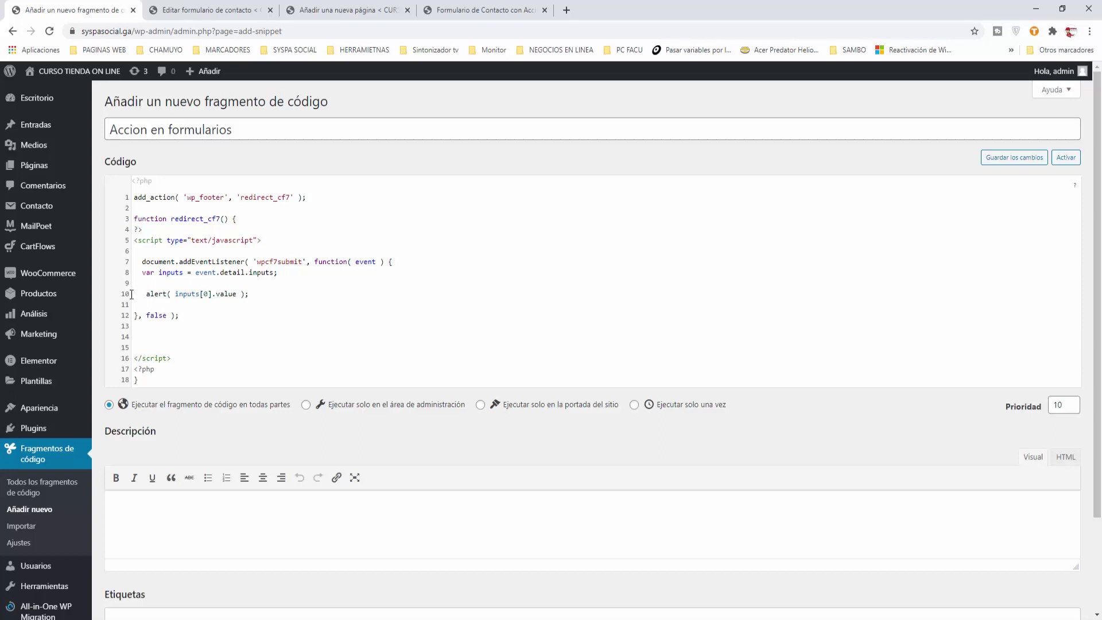
double_click(160, 294)
left_click(154, 296)
left_click_drag(253, 294, 145, 294)
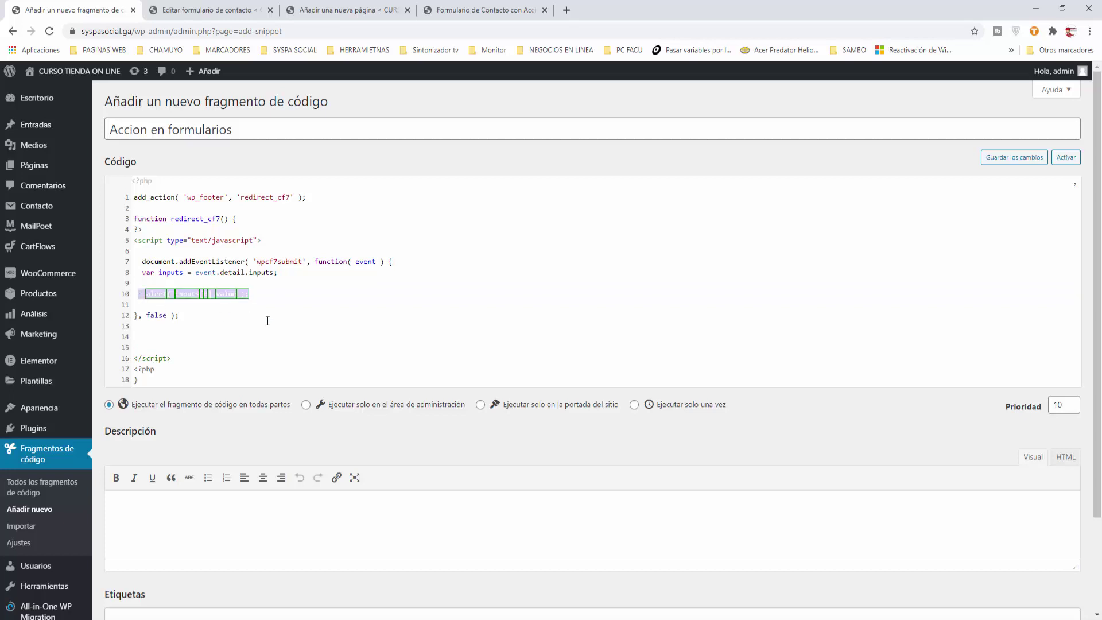
left_click(278, 318)
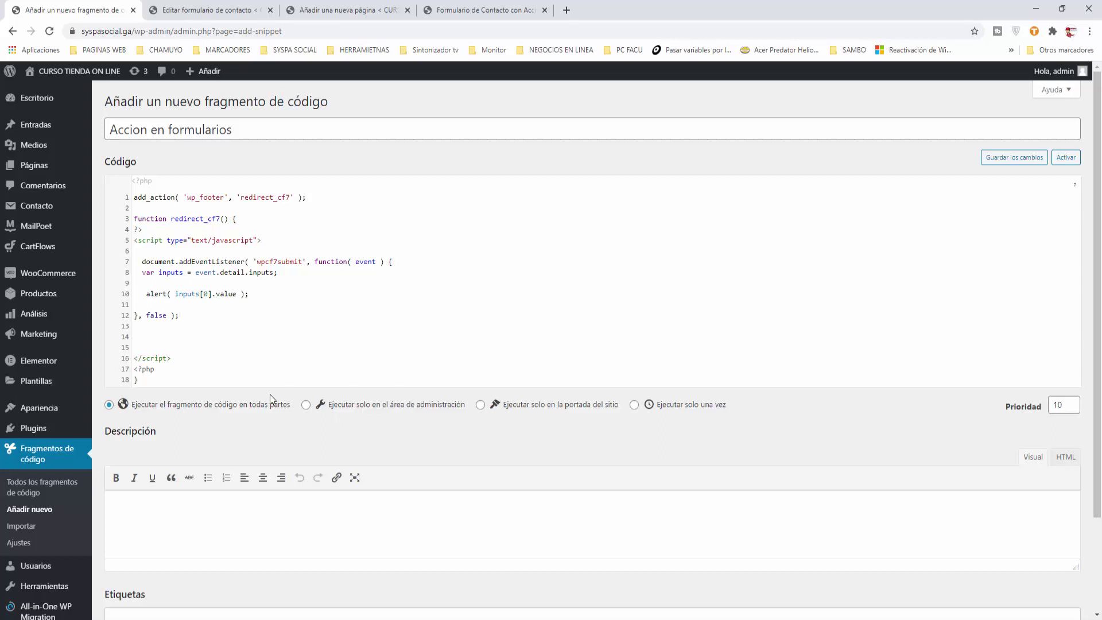
Save the "Accion en formularios" snippet, set to run everywhere, and activate it.
left_click(1004, 164)
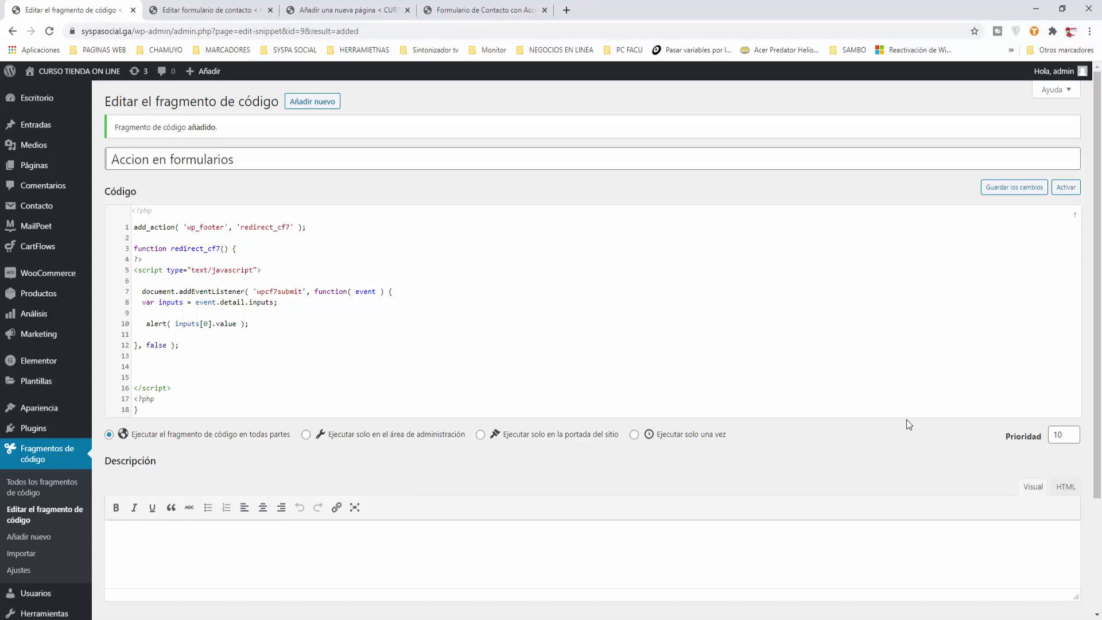
left_click(1066, 188)
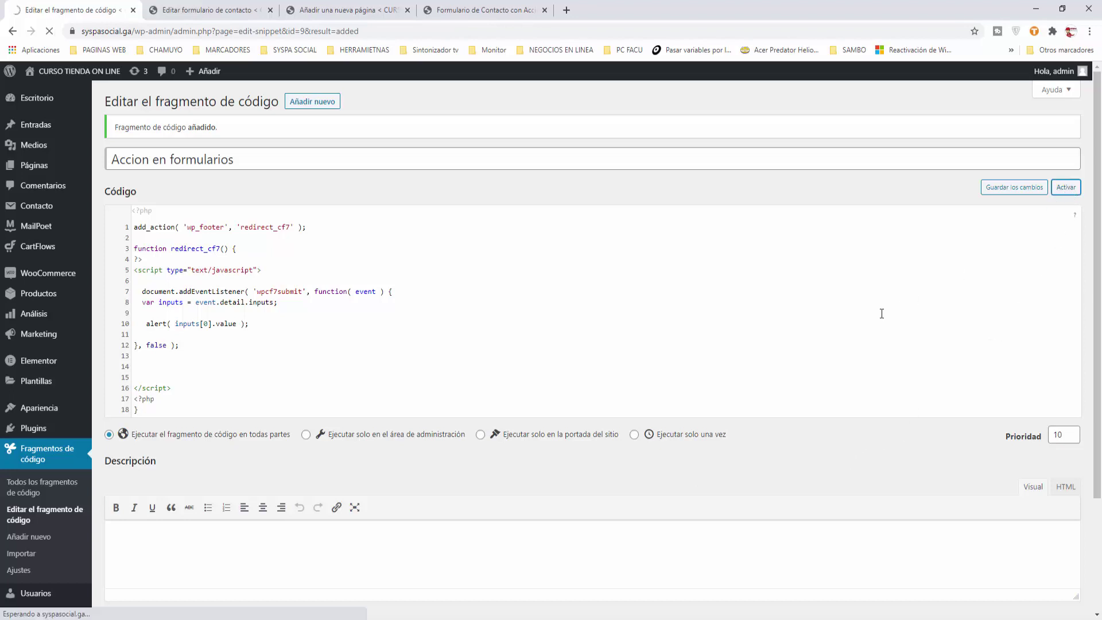